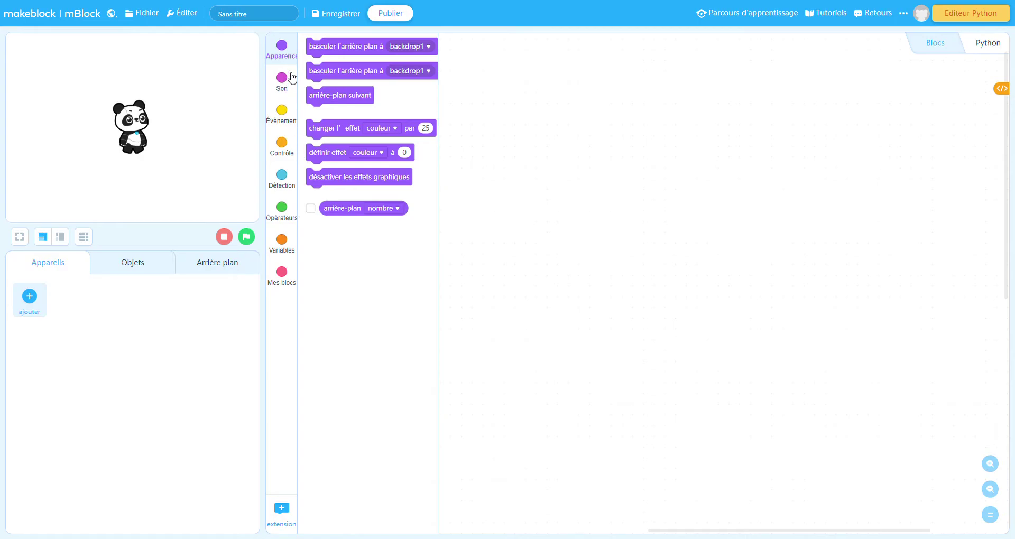
- Examine the stage's sound, event, control, sensing and operator blocks, plus the sprite and backdrop settings
{"action": "left_click", "coordinate": [285, 87]}
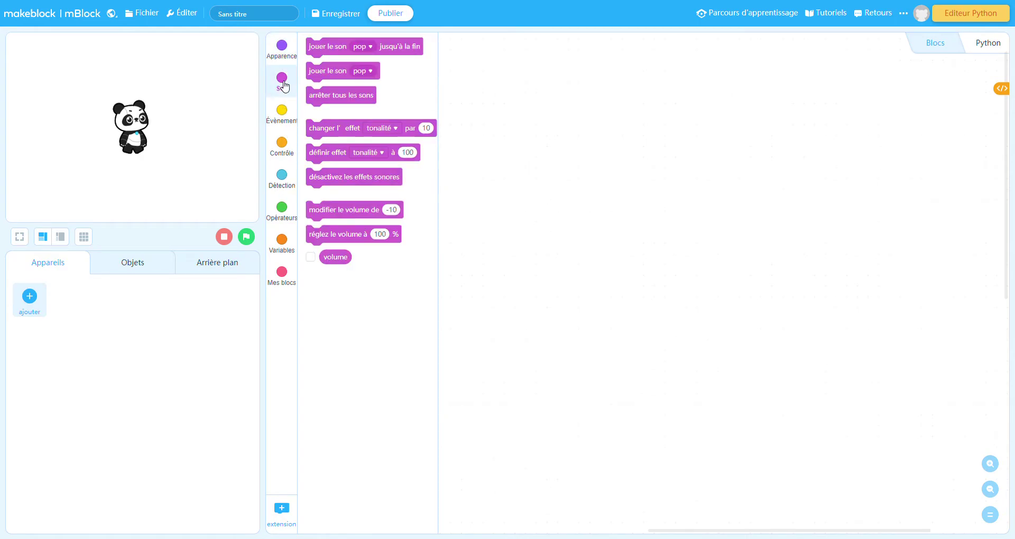
{"action": "left_click", "coordinate": [285, 111]}
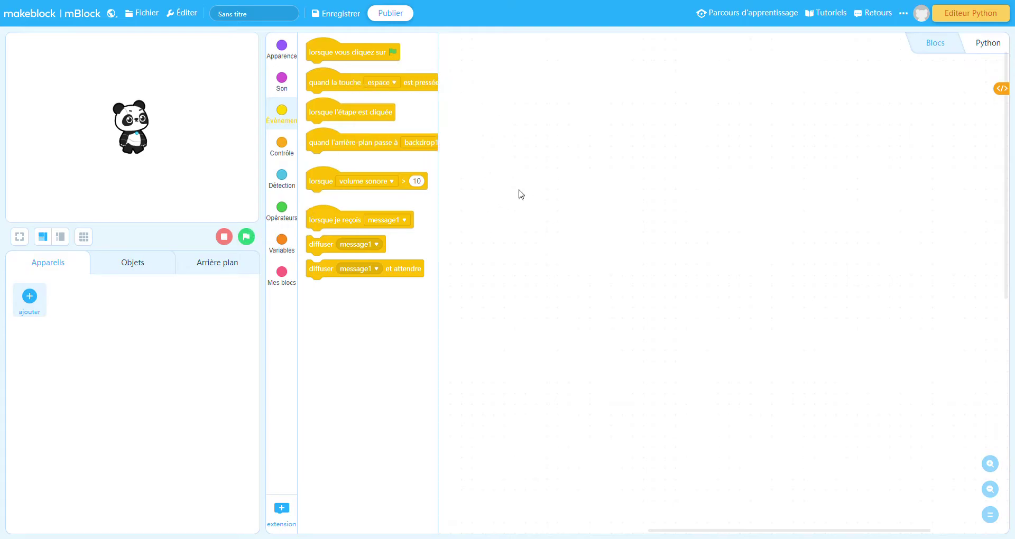
{"action": "left_click", "coordinate": [277, 148]}
{"action": "left_click", "coordinate": [277, 181]}
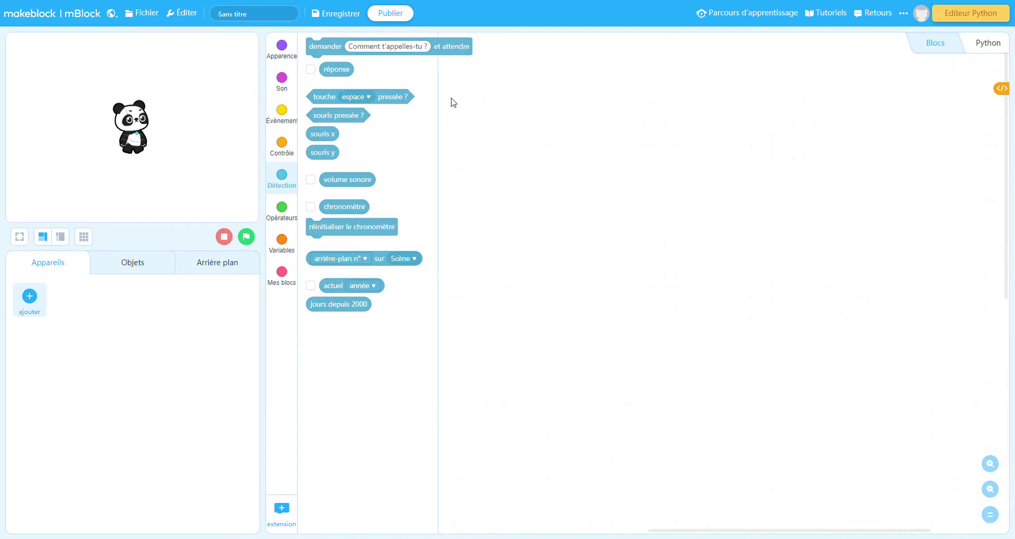
{"action": "left_click", "coordinate": [285, 210]}
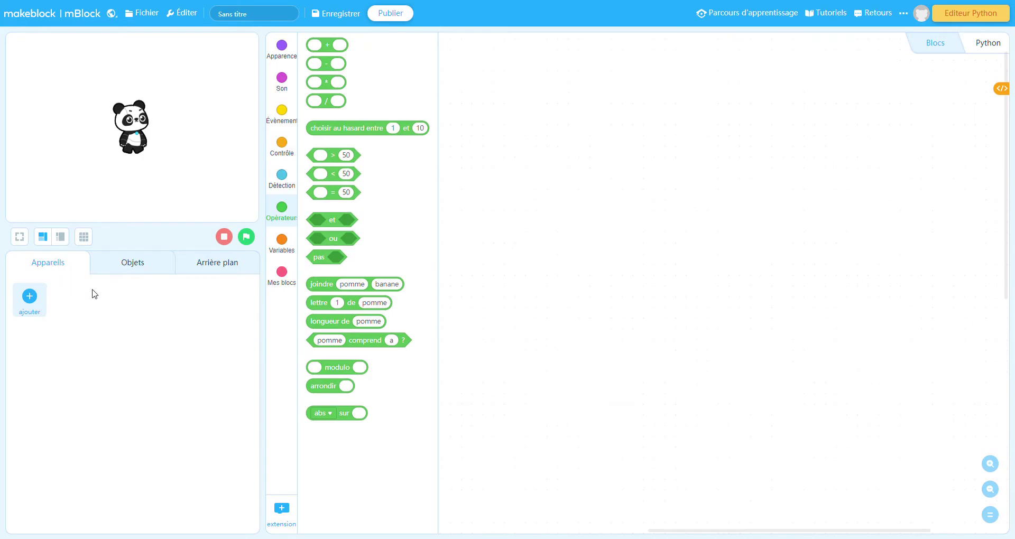
{"action": "left_click", "coordinate": [129, 271]}
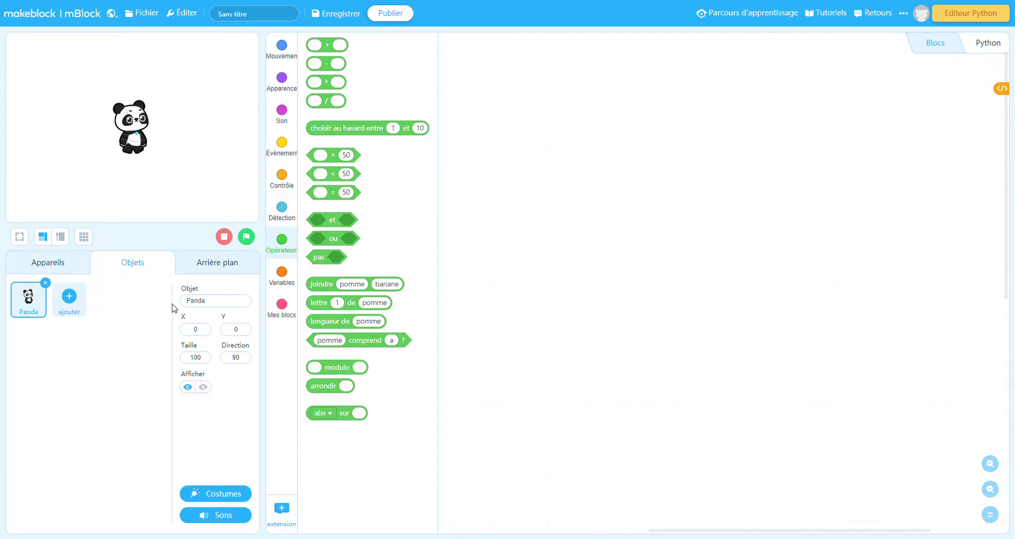
{"action": "left_click", "coordinate": [207, 263]}
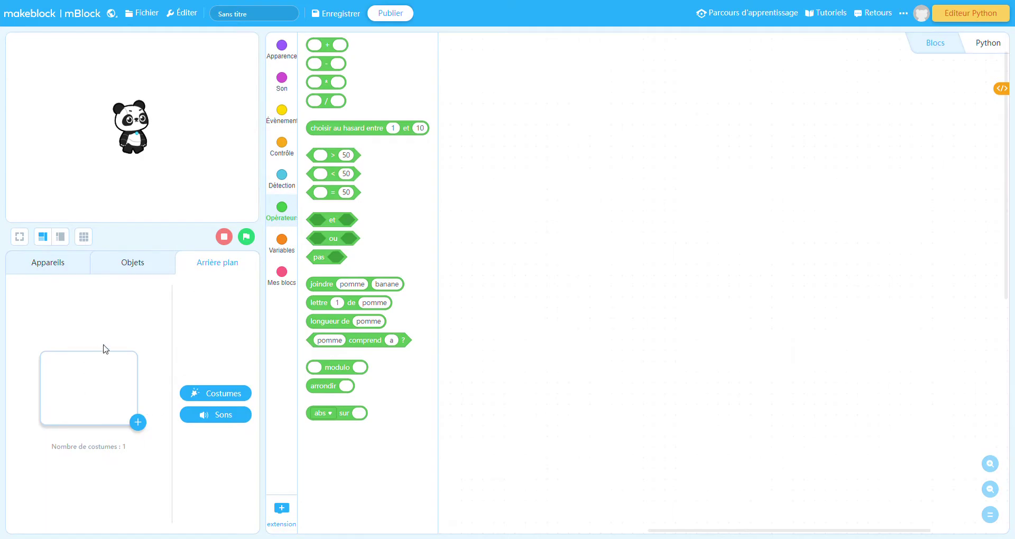
- Update CyberPi in the device library and add it to the project as a device
{"action": "left_click", "coordinate": [65, 269]}
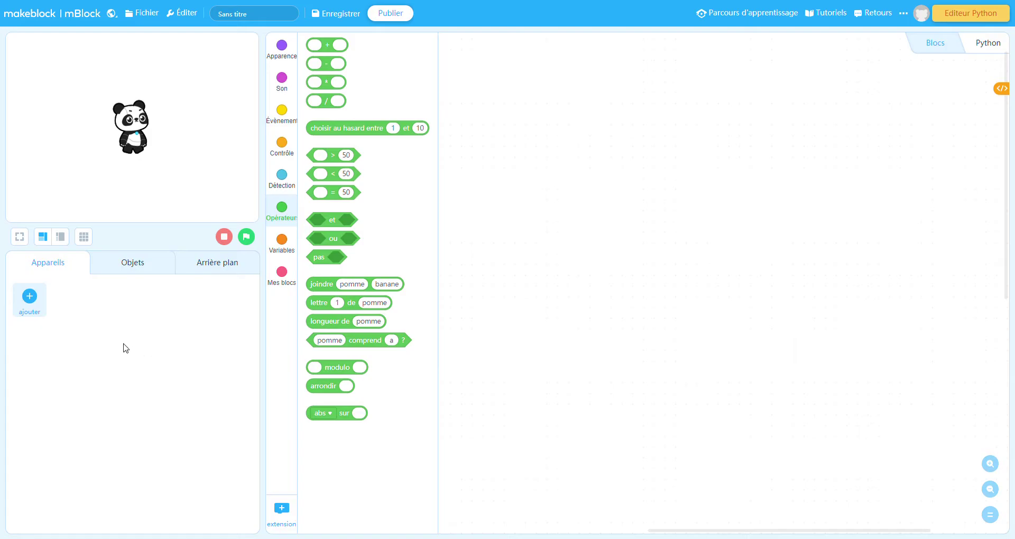
{"action": "left_click", "coordinate": [30, 299]}
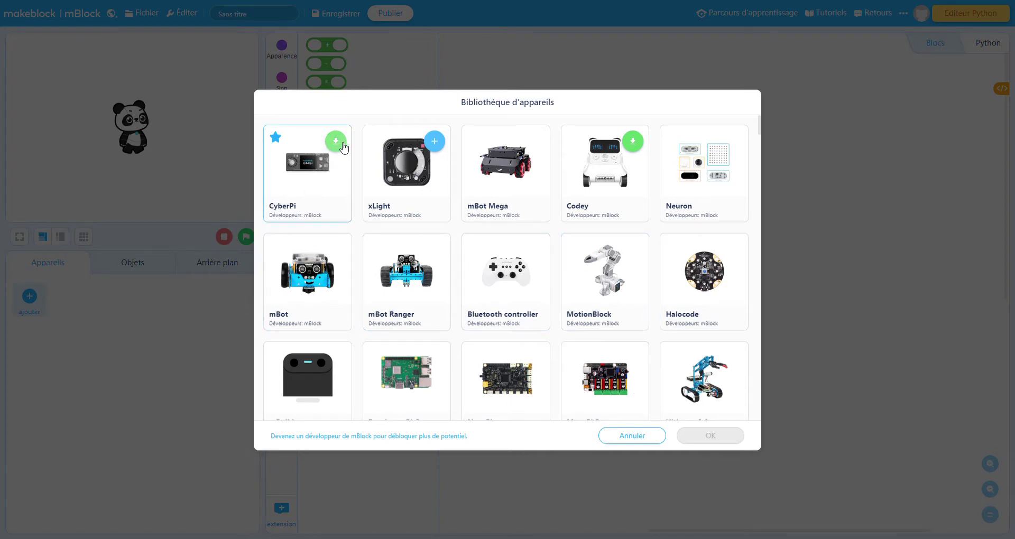
{"action": "left_click", "coordinate": [339, 144]}
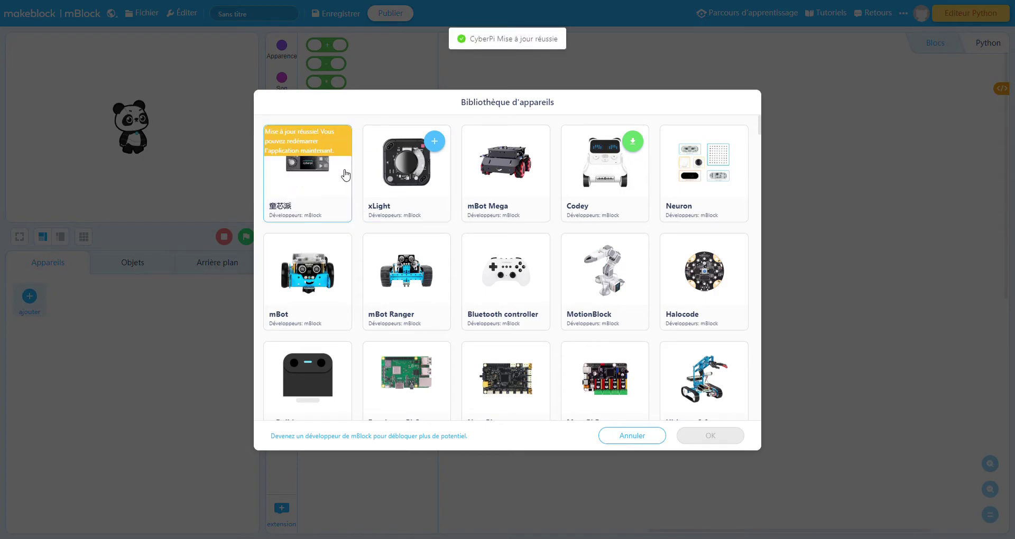
{"action": "left_click", "coordinate": [334, 197]}
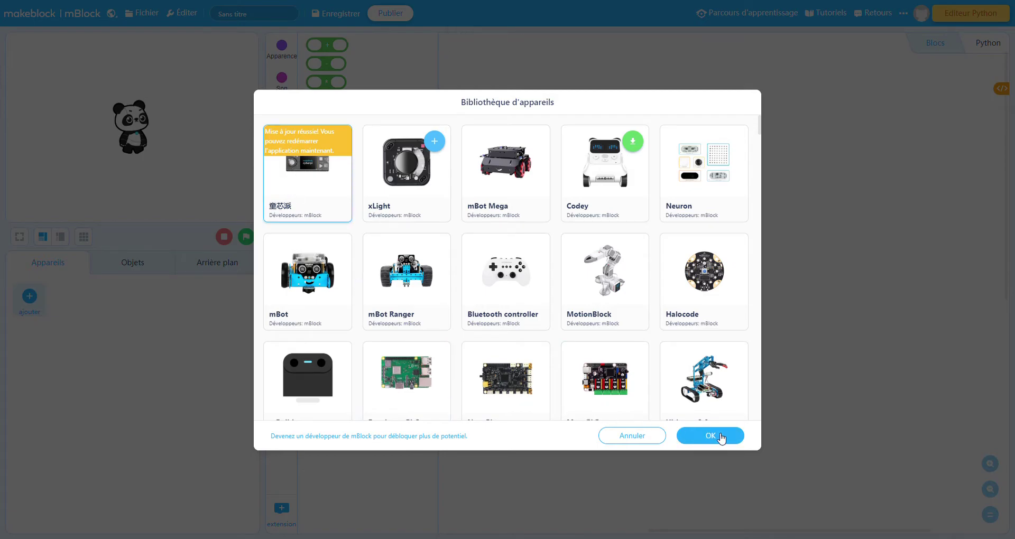
{"action": "left_click", "coordinate": [720, 439]}
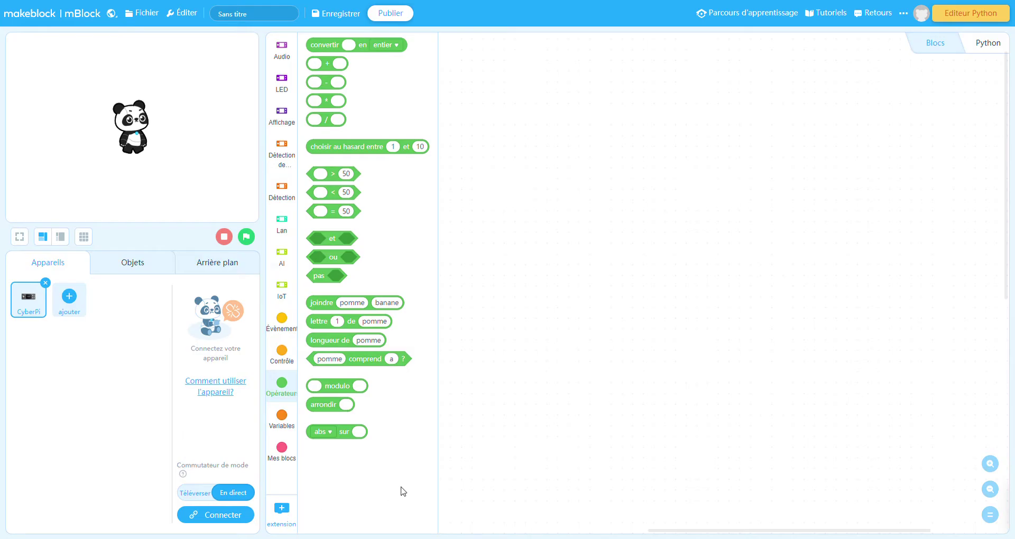
- Add the Capteur Quad RGB (beta) extension to the CyberPi device
{"action": "left_click", "coordinate": [283, 510]}
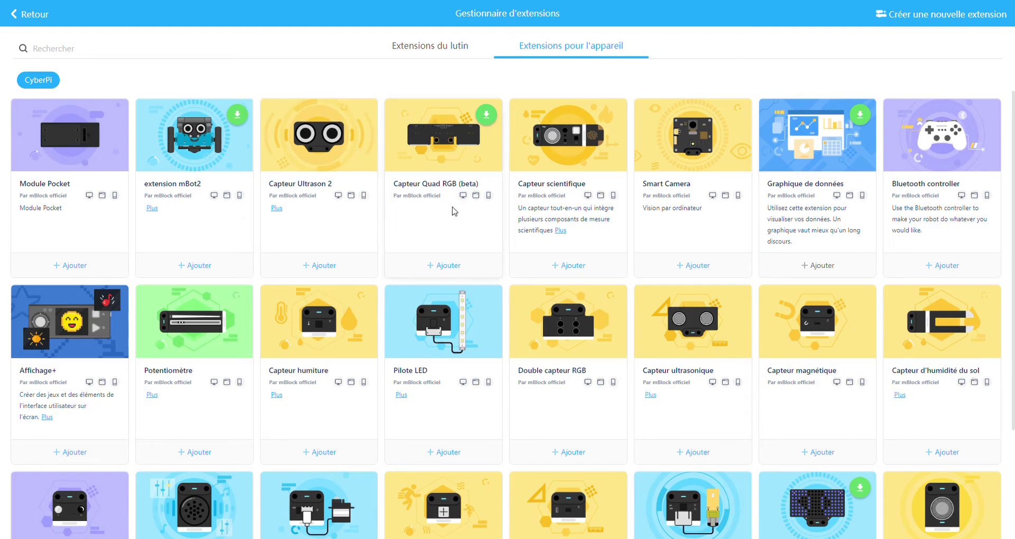
{"action": "left_click", "coordinate": [449, 265]}
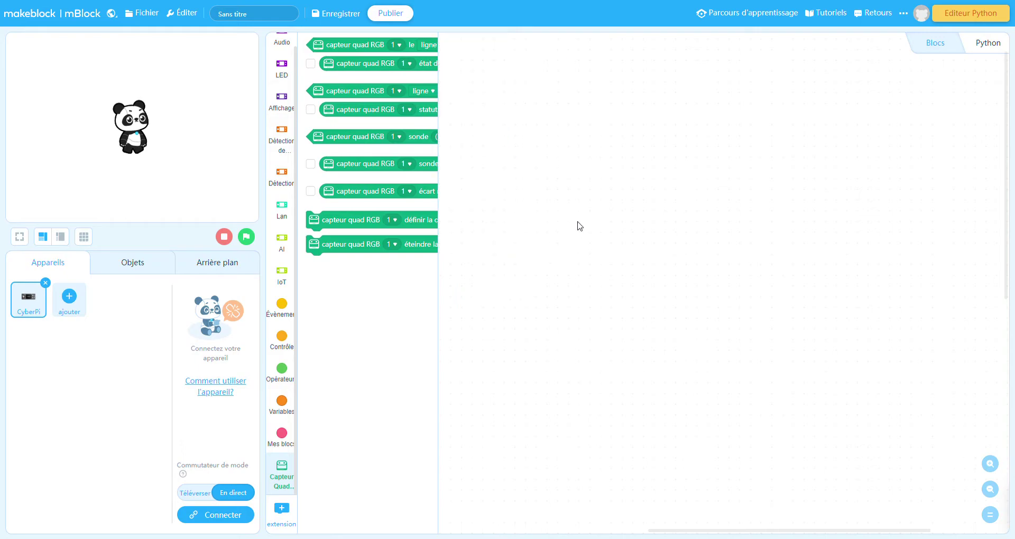
- Examine the CyberPi block categories from display and motion sensing through AI, control and variables to the Quad RGB sensor
{"action": "scroll", "coordinate": [286, 347], "scroll_direction": "up", "scroll_amount": 1}
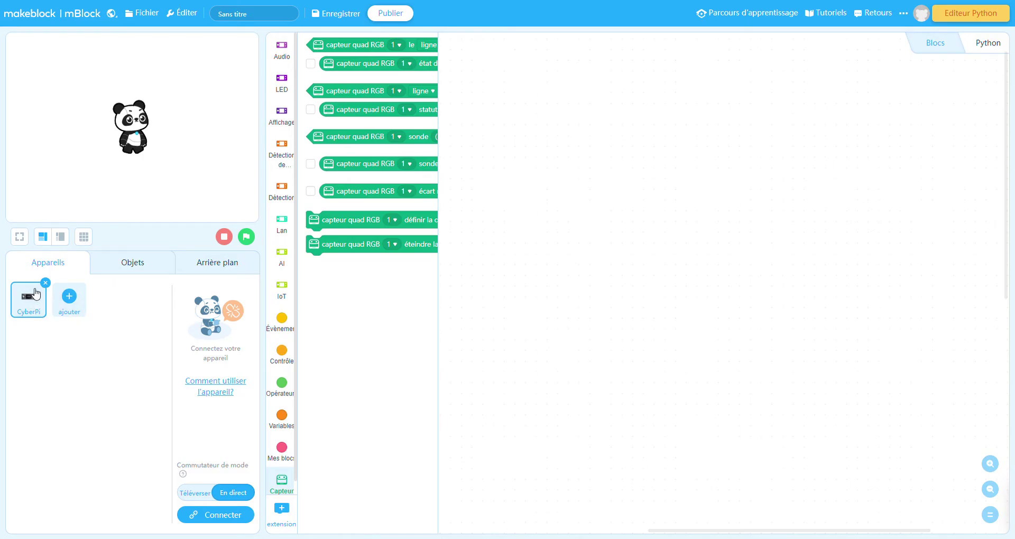
{"action": "left_click", "coordinate": [281, 115]}
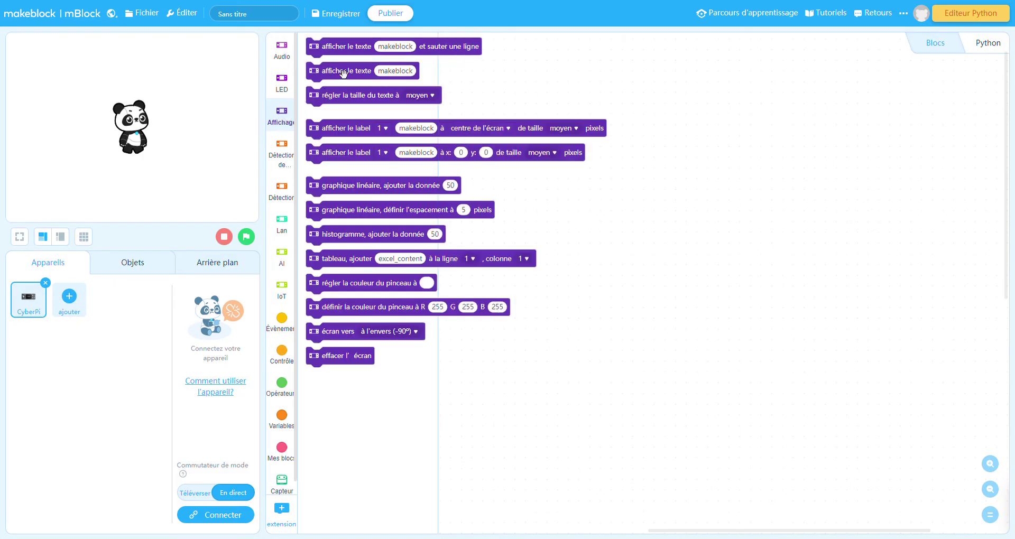
{"action": "left_click", "coordinate": [283, 148]}
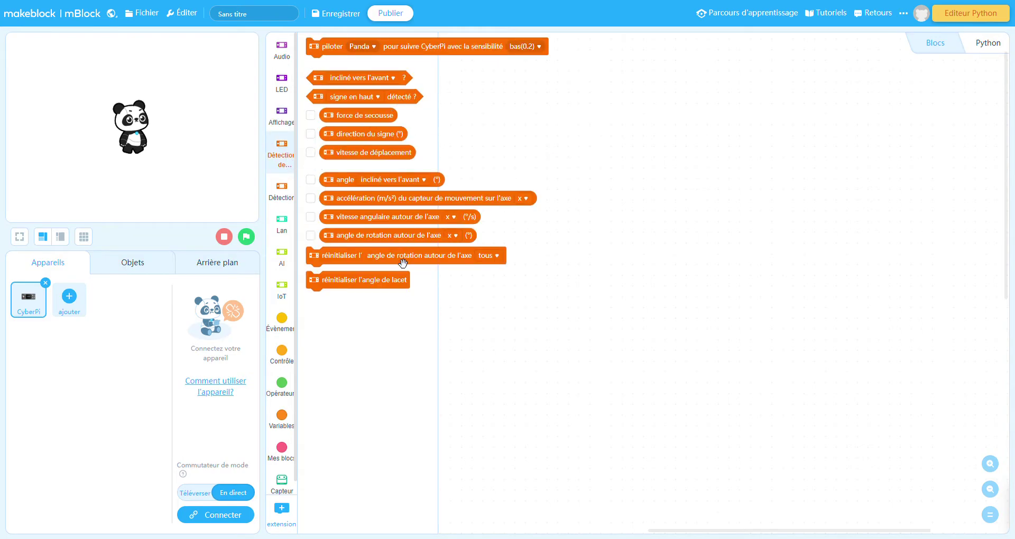
{"action": "left_click", "coordinate": [283, 191]}
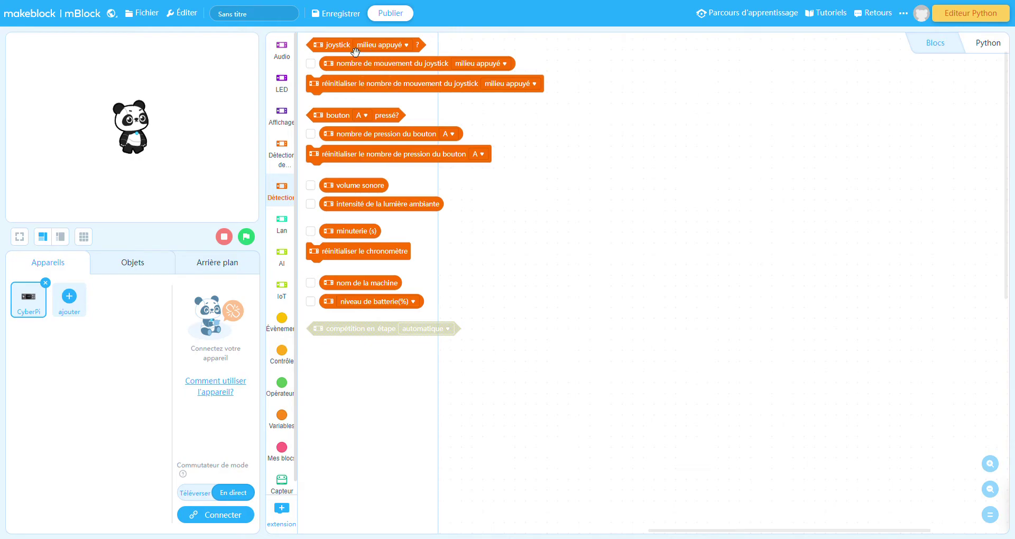
{"action": "left_click", "coordinate": [290, 239]}
{"action": "left_click", "coordinate": [286, 259]}
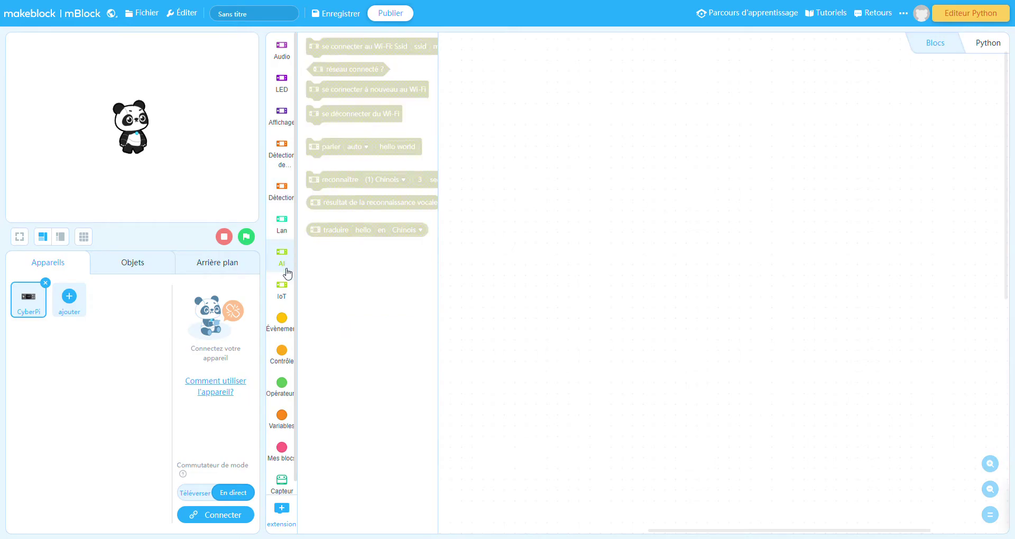
{"action": "left_click", "coordinate": [284, 320]}
{"action": "left_click", "coordinate": [283, 354]}
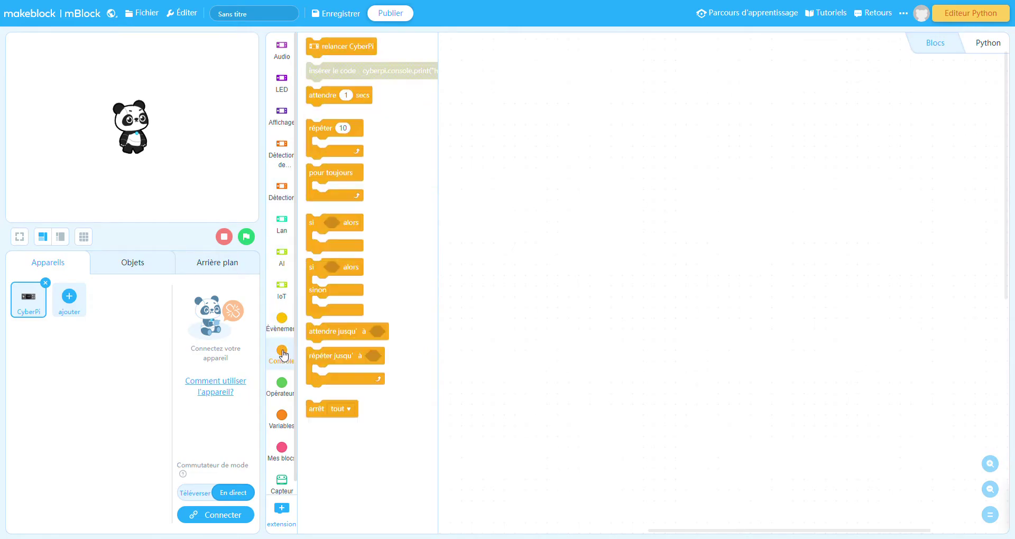
{"action": "left_click", "coordinate": [283, 388]}
{"action": "left_click", "coordinate": [282, 420]}
{"action": "left_click", "coordinate": [283, 459]}
{"action": "left_click", "coordinate": [283, 481]}
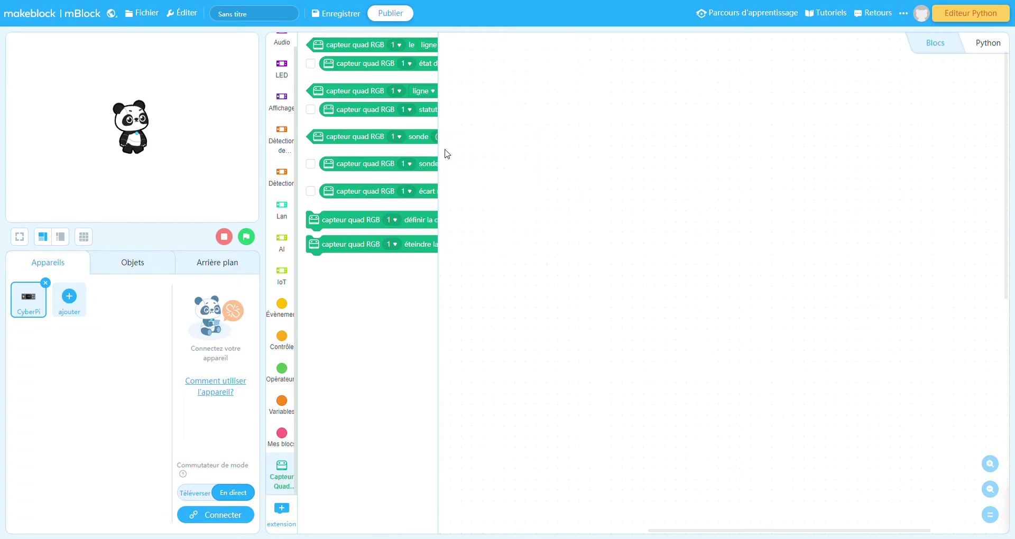
- Add the Capteur Ultrason 2 extension to CyberPi and review the other available device extensions
{"action": "left_click", "coordinate": [286, 510]}
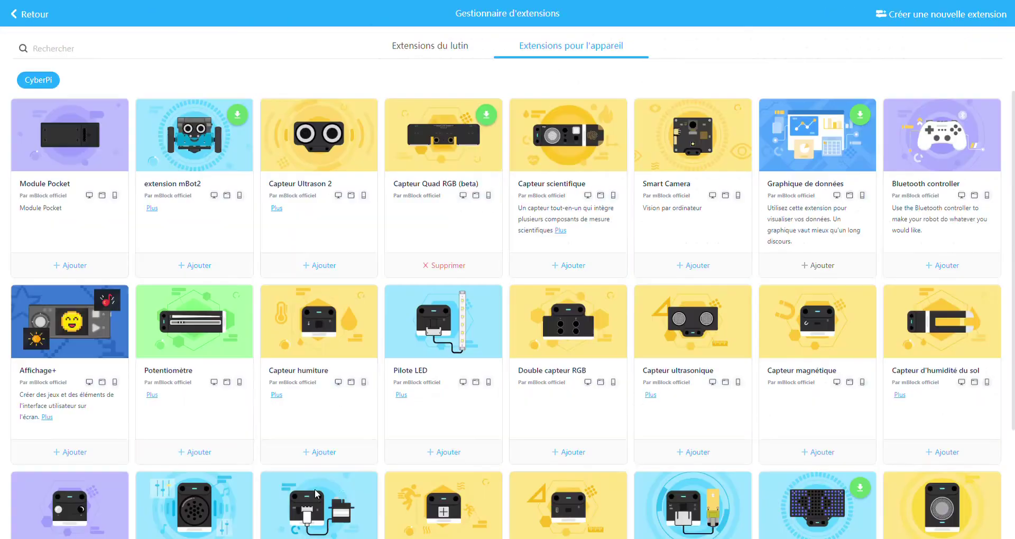
{"action": "left_click", "coordinate": [321, 266]}
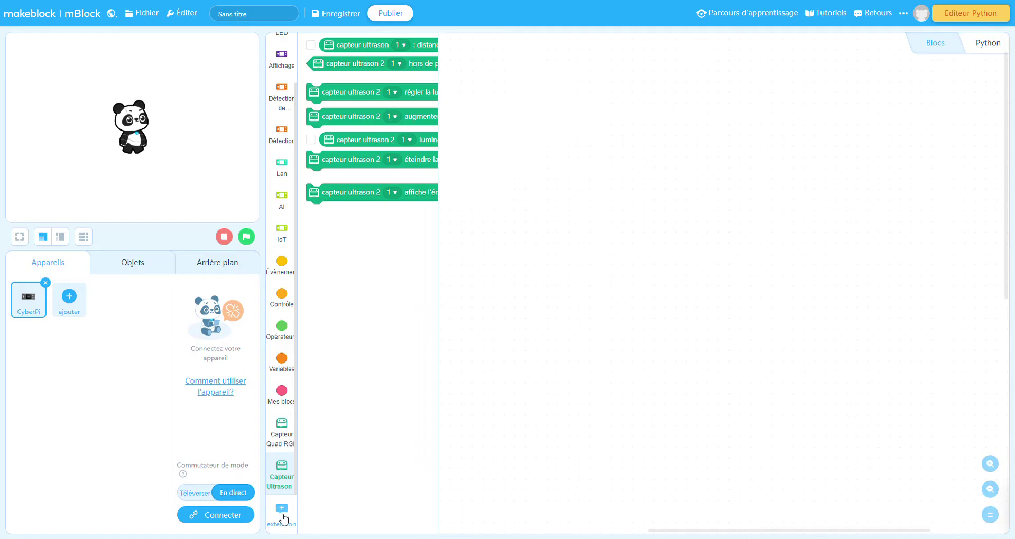
{"action": "left_click", "coordinate": [283, 513]}
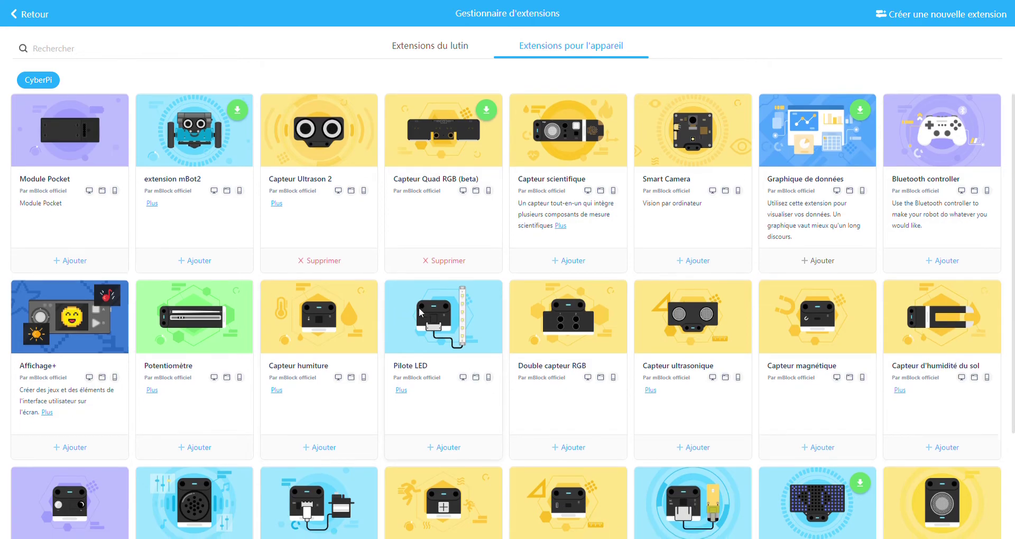
{"action": "scroll", "coordinate": [394, 318], "scroll_direction": "down", "scroll_amount": 3}
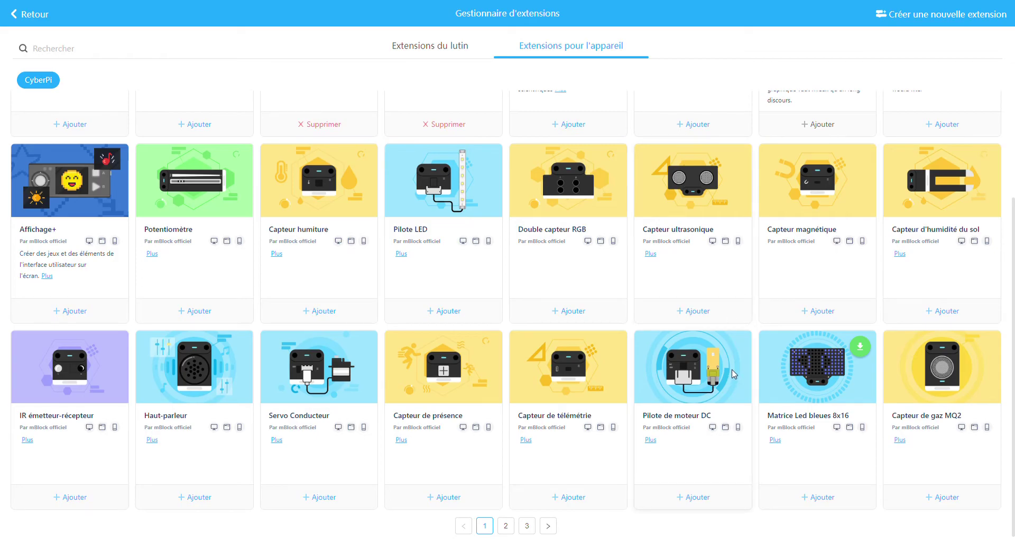
{"action": "scroll", "coordinate": [838, 479], "scroll_direction": "up", "scroll_amount": 3}
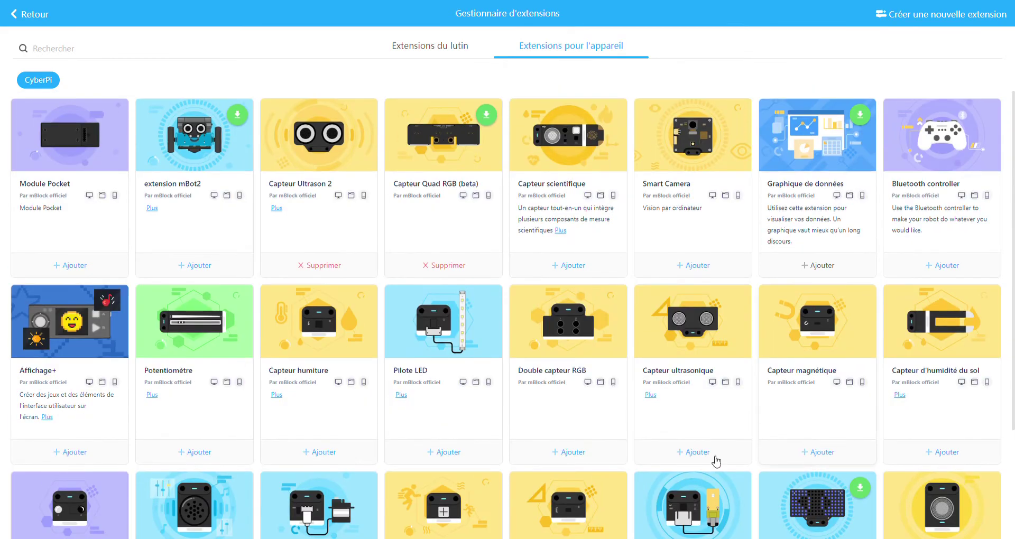
{"action": "left_click", "coordinate": [31, 14]}
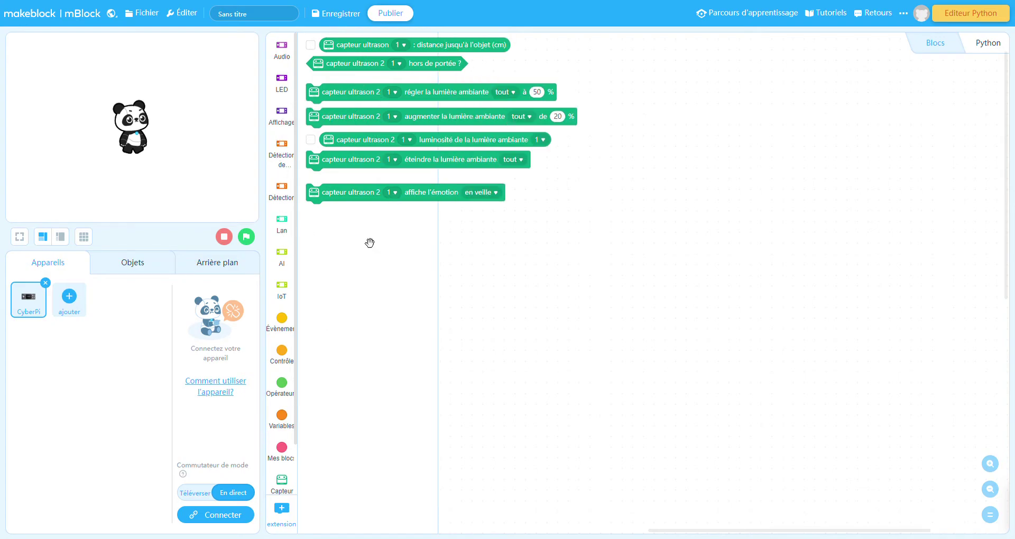
- Browse the example programs in the AI, Third-party Extensions, CyberPi, mBot and mBot2 categories
{"action": "mouse_move", "coordinate": [838, 20]}
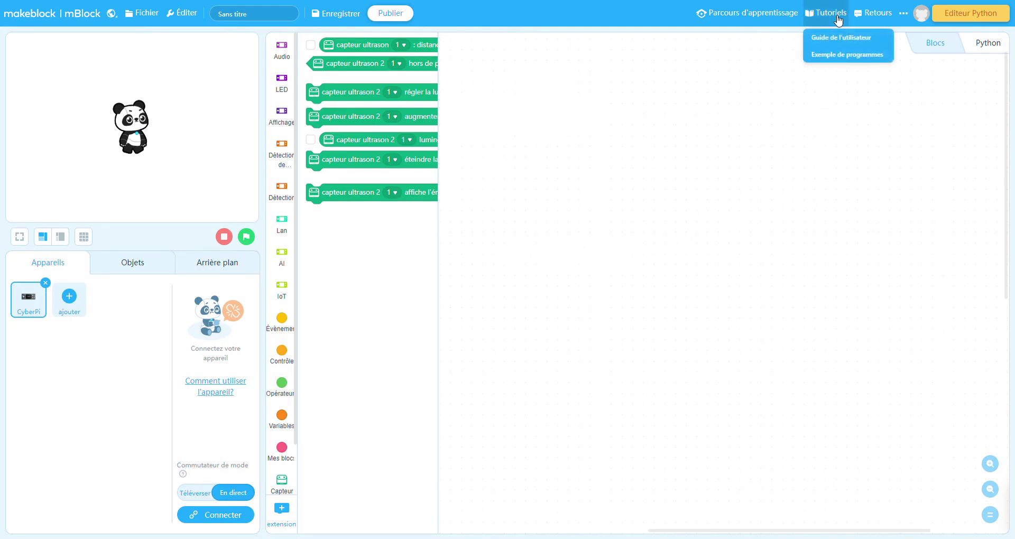
{"action": "left_click", "coordinate": [845, 55]}
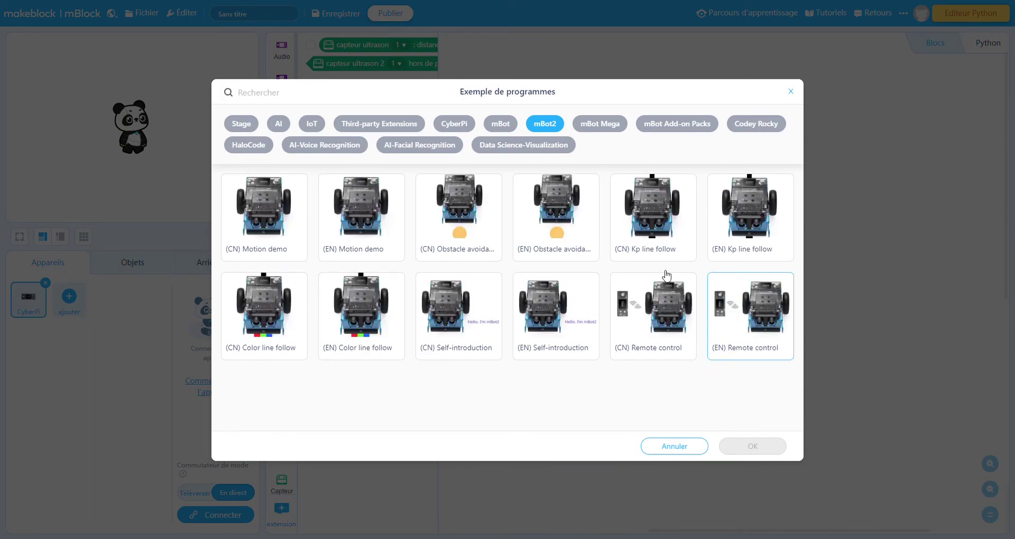
{"action": "left_click", "coordinate": [288, 126]}
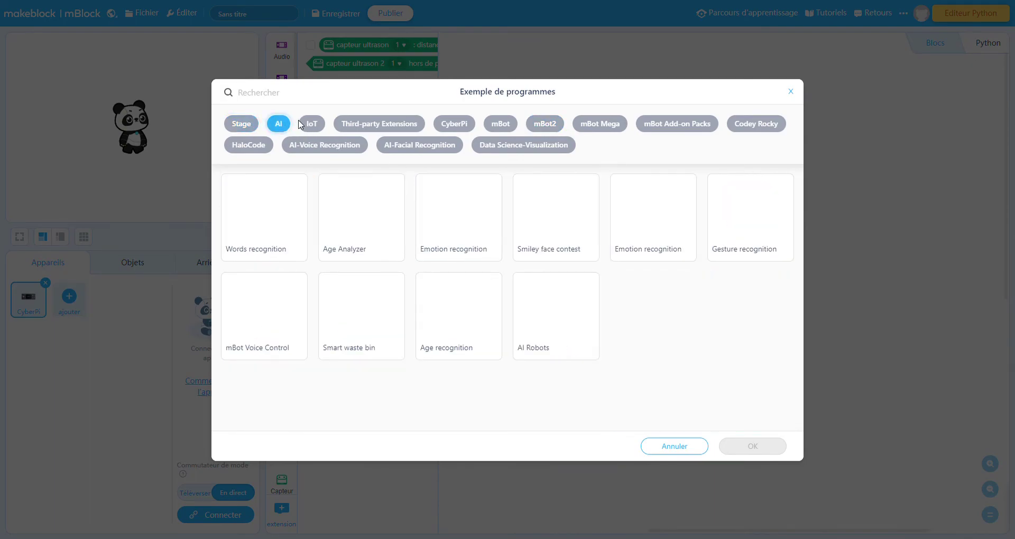
{"action": "left_click", "coordinate": [370, 125]}
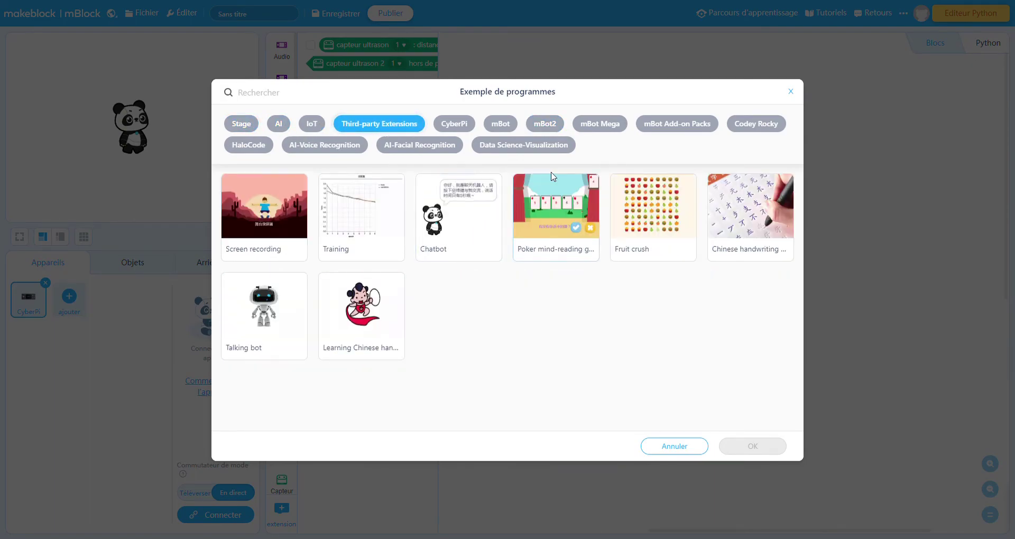
{"action": "left_click", "coordinate": [458, 126]}
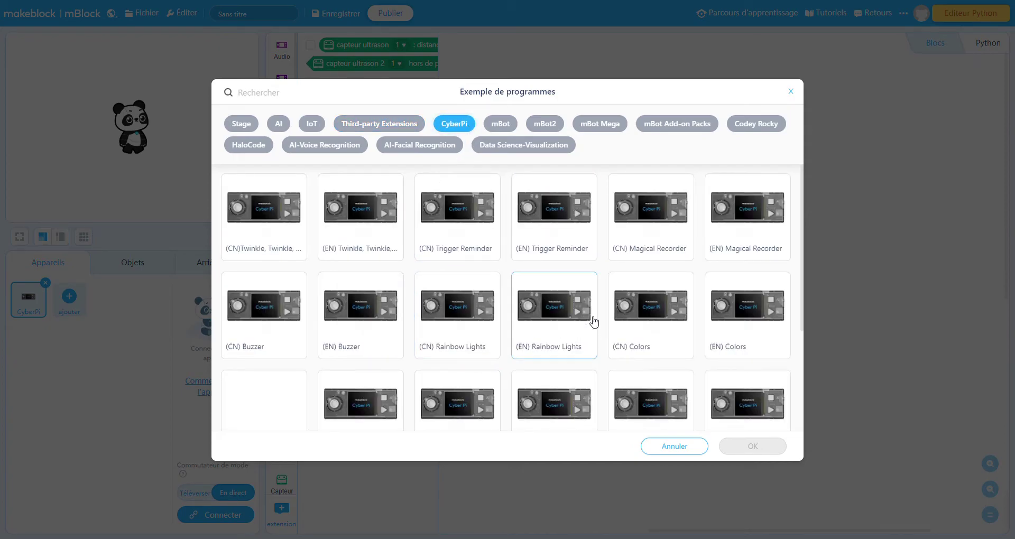
{"action": "scroll", "coordinate": [737, 394], "scroll_direction": "down", "scroll_amount": 3}
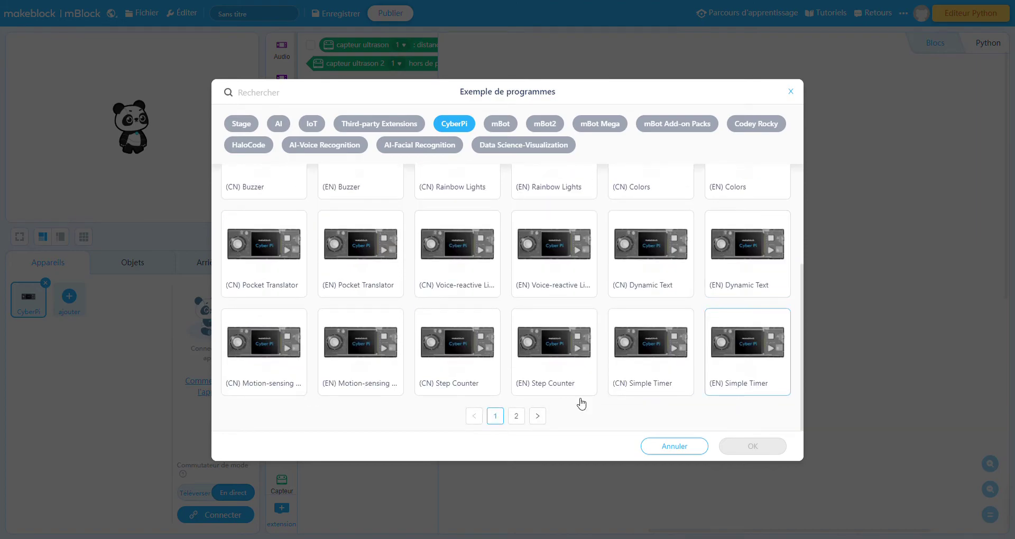
{"action": "left_click", "coordinate": [553, 125]}
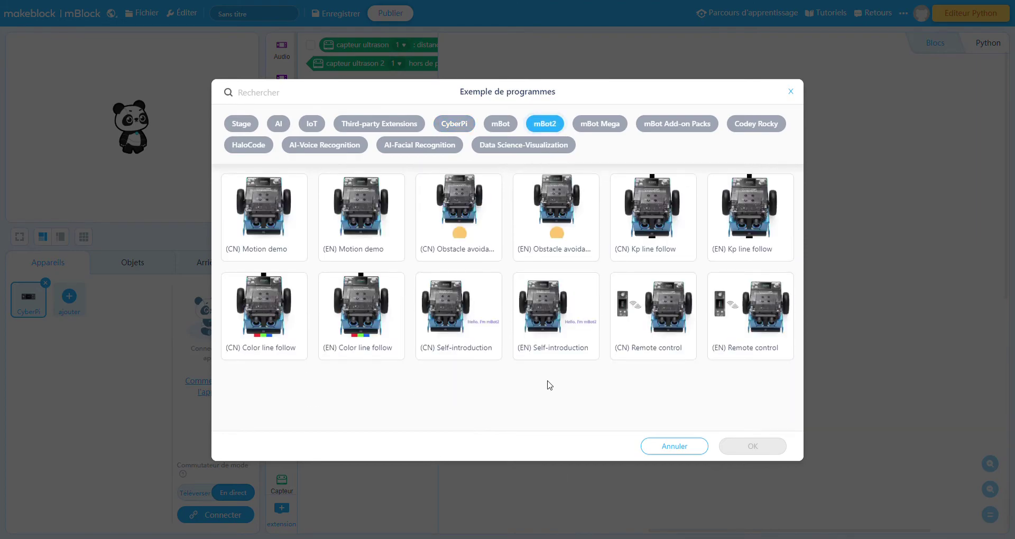
{"action": "left_click", "coordinate": [499, 125]}
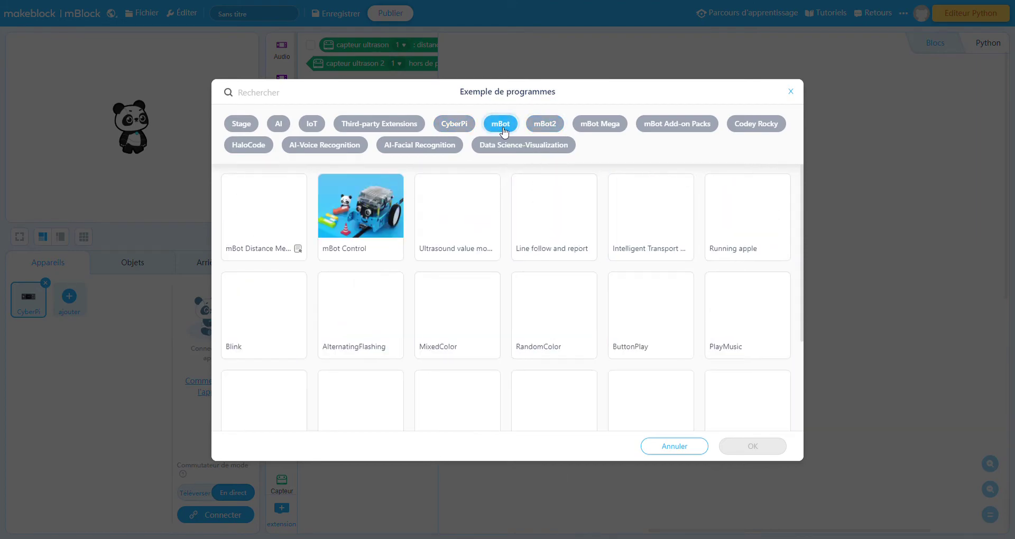
{"action": "left_click", "coordinate": [547, 125]}
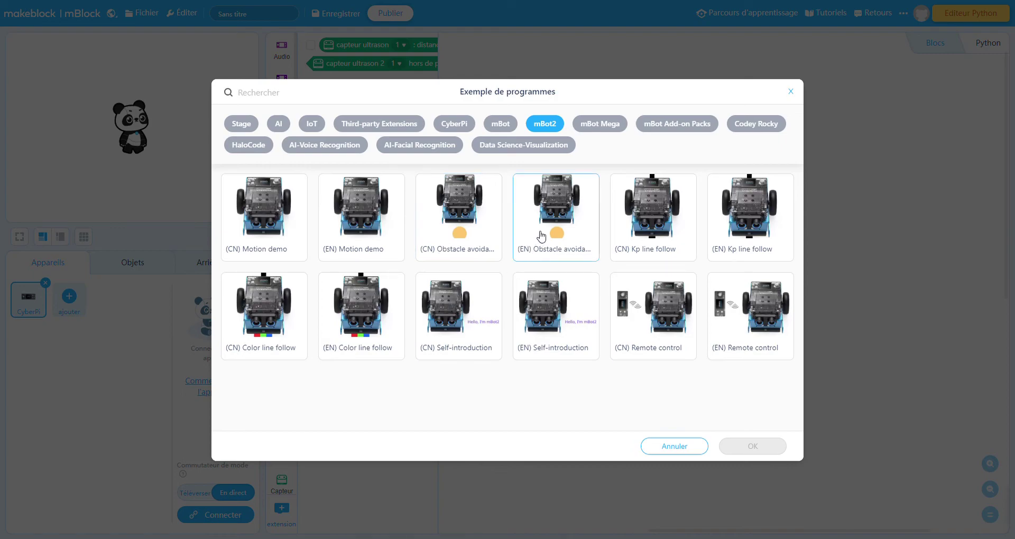
- Open the English (EN) obstacle avoidance example for mBot2 without saving the current project
{"action": "left_click", "coordinate": [559, 236]}
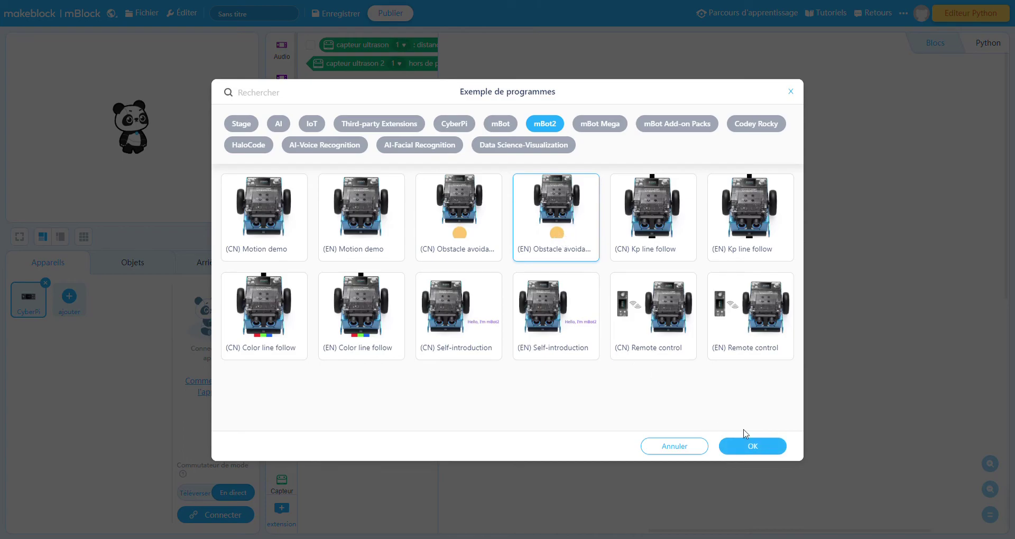
{"action": "left_click", "coordinate": [753, 446]}
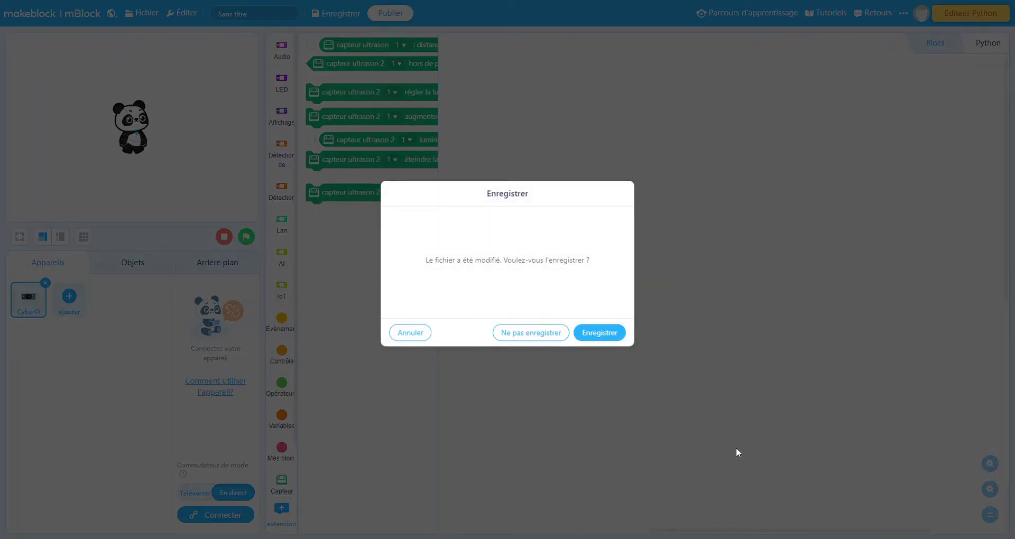
{"action": "left_click", "coordinate": [555, 339]}
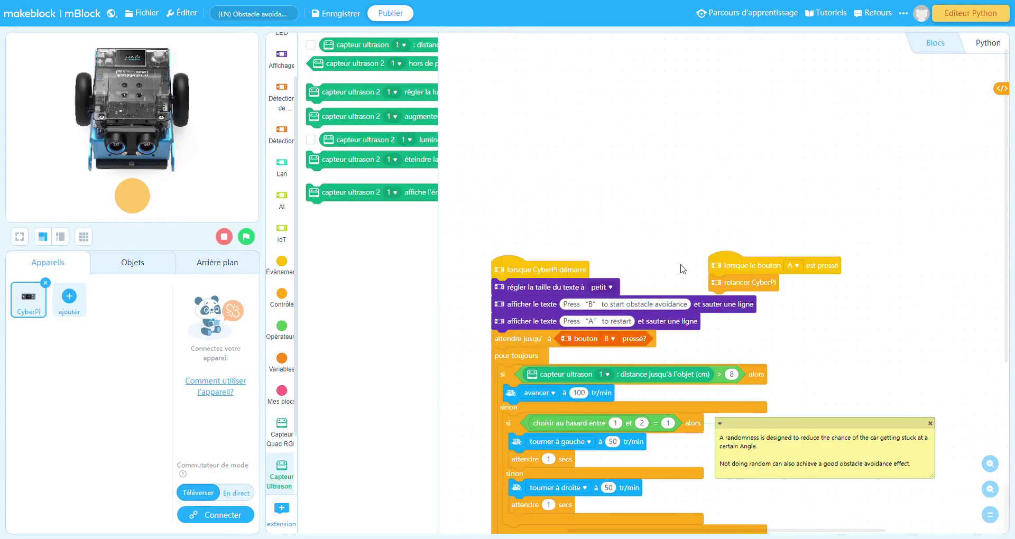
- Review the obstacle avoidance script and move its randomness comment slightly lower beside the turning blocks
{"action": "scroll", "coordinate": [643, 242], "scroll_direction": "down", "scroll_amount": 5}
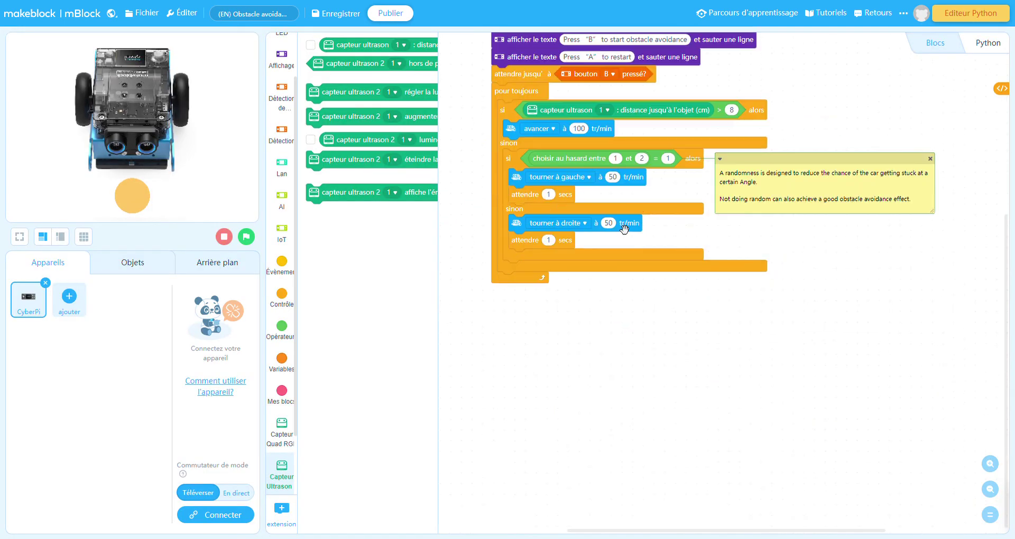
{"action": "scroll", "coordinate": [643, 232], "scroll_direction": "up", "scroll_amount": 3}
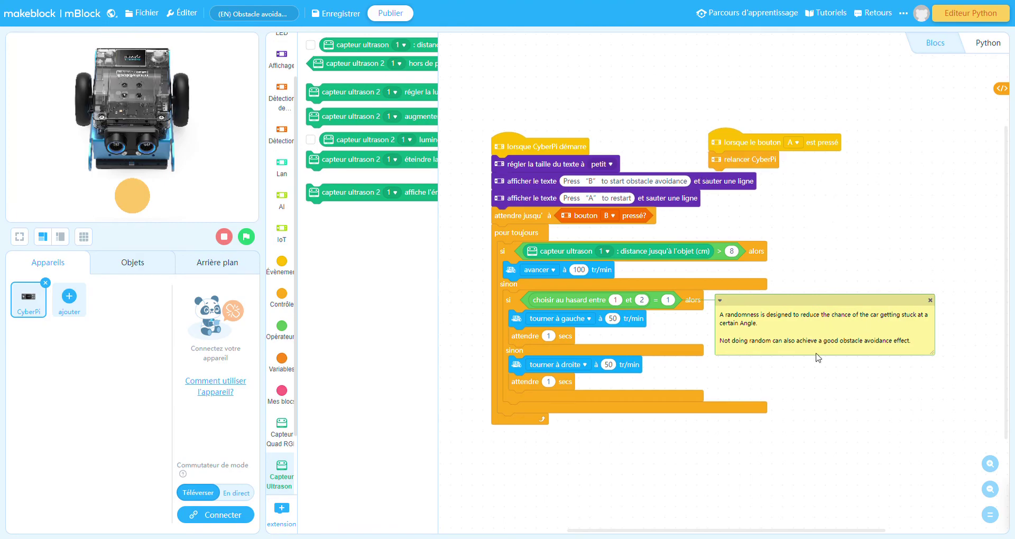
{"action": "left_click_drag", "start_coordinate": [828, 309], "coordinate": [834, 345]}
{"action": "left_click_drag", "start_coordinate": [746, 353], "coordinate": [825, 361]}
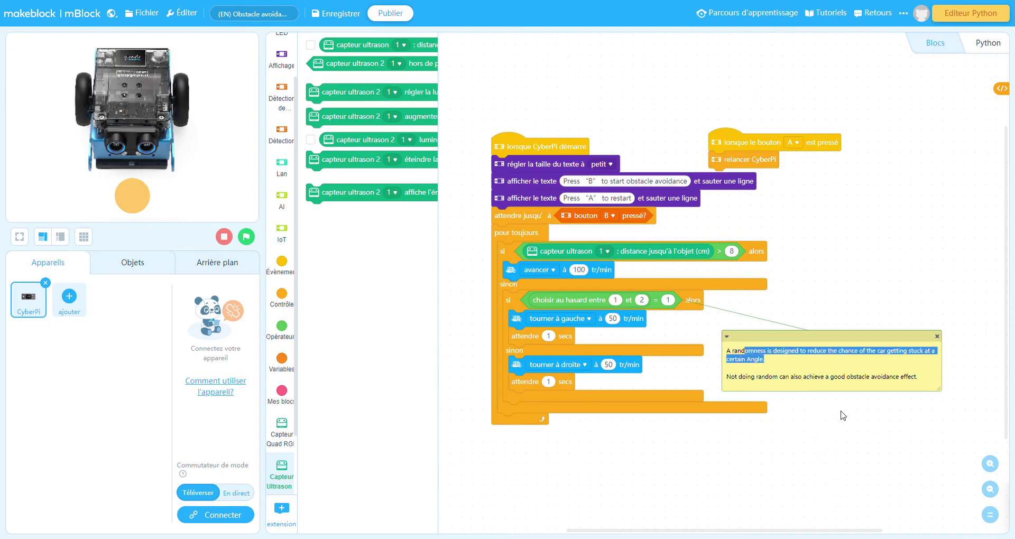
{"action": "left_click", "coordinate": [848, 351]}
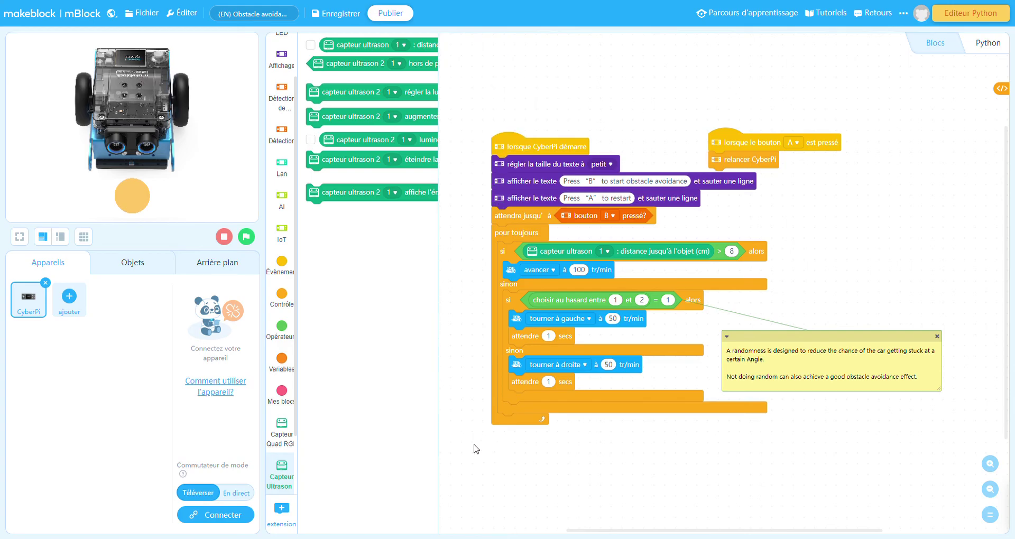
- Check the USB connection options for the CyberPi and switch the device to live mode (En direct)
{"action": "left_click", "coordinate": [226, 521]}
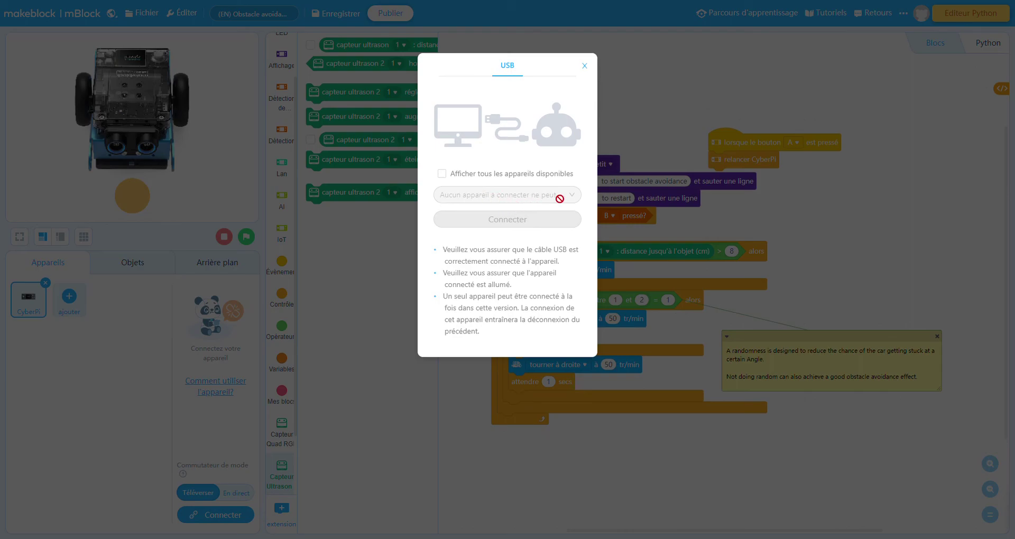
{"action": "left_click", "coordinate": [584, 66]}
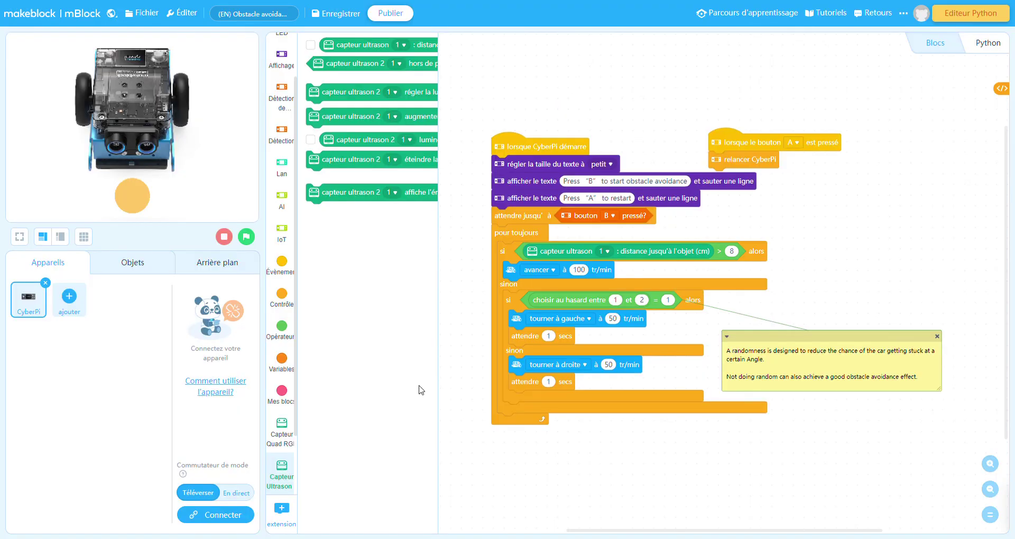
{"action": "left_click", "coordinate": [205, 492]}
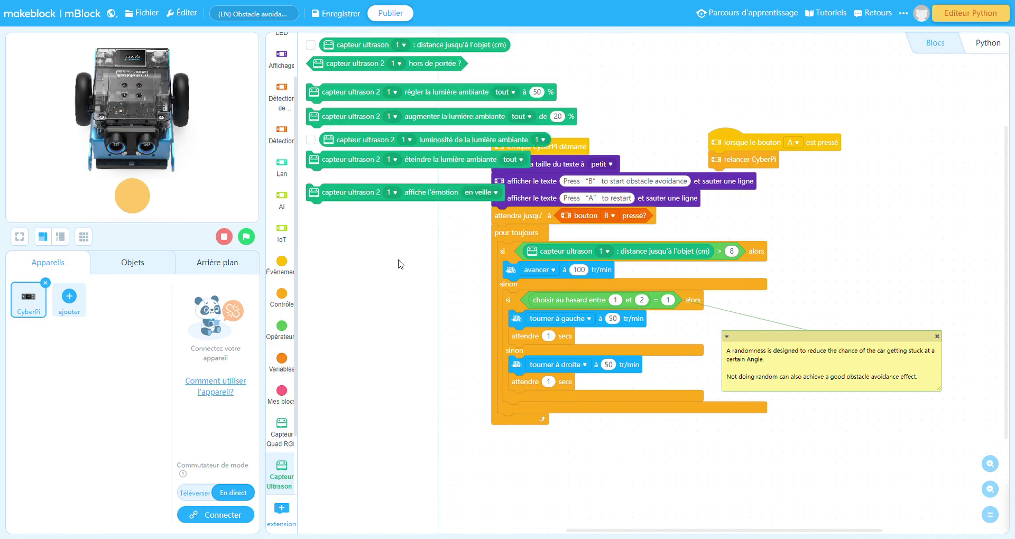
{"action": "left_click", "coordinate": [151, 17]}
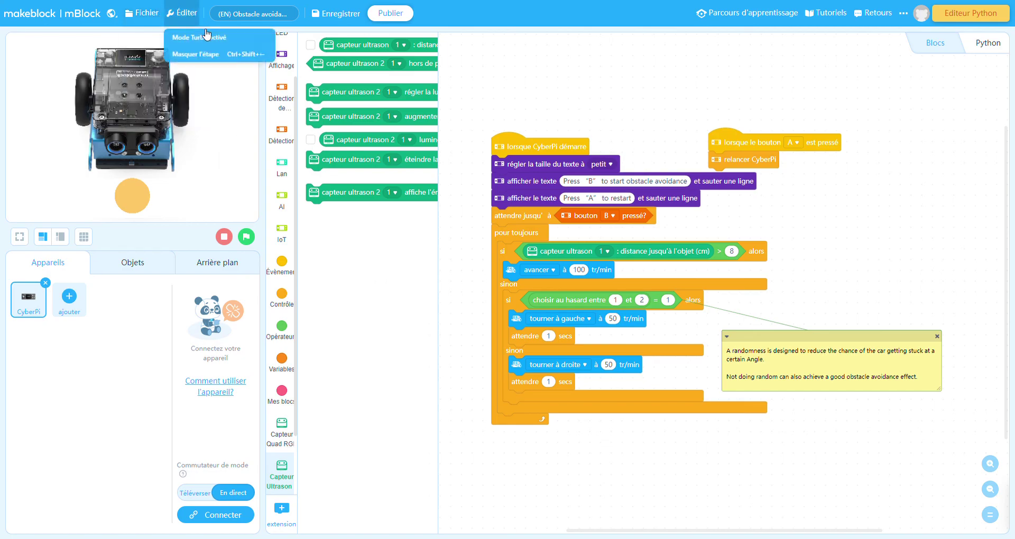